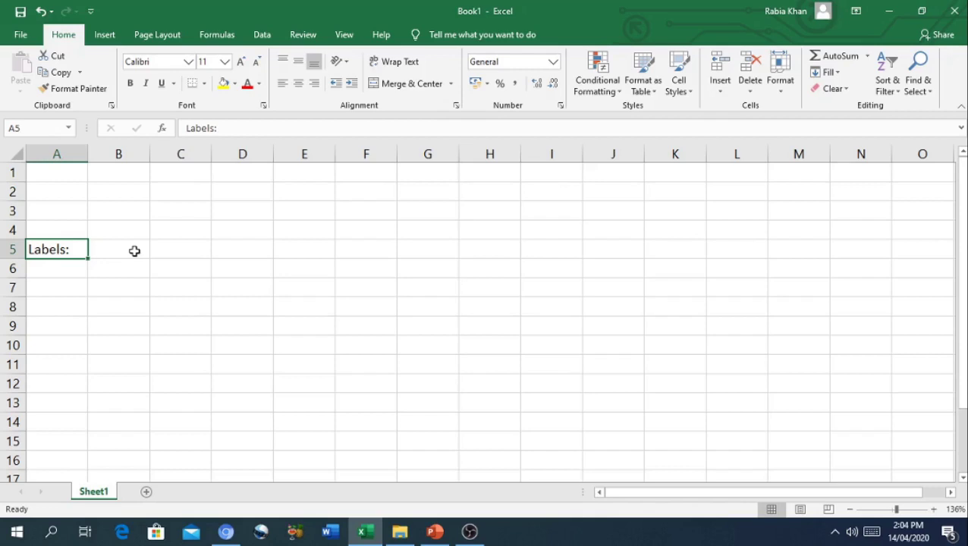
Enter the word Text in cell C5 as the example for the Labels: row
{"action": "left_click", "coordinate": [177, 249]}
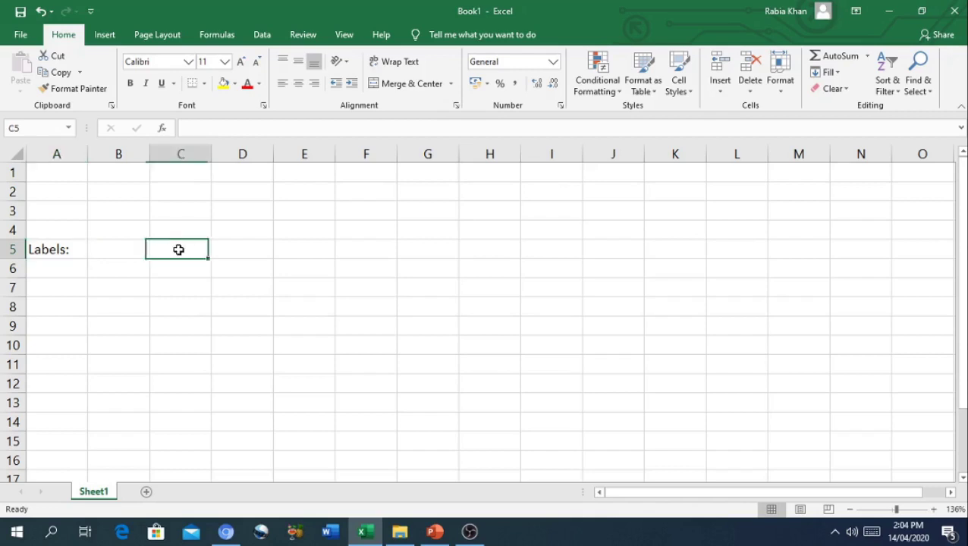
{"action": "type", "text": "Text"}
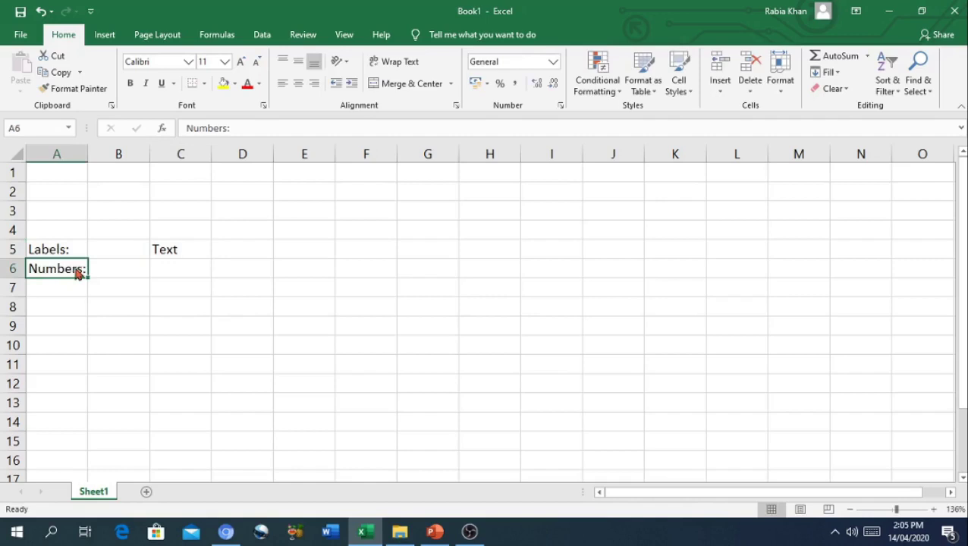
{"action": "key", "text": "alt"}
{"action": "key", "text": "alt"}
Enter 12 in cell C6 and -12 in cell C7 as examples for the Numbers: row
{"action": "left_click", "coordinate": [159, 272]}
{"action": "type", "text": "12"}
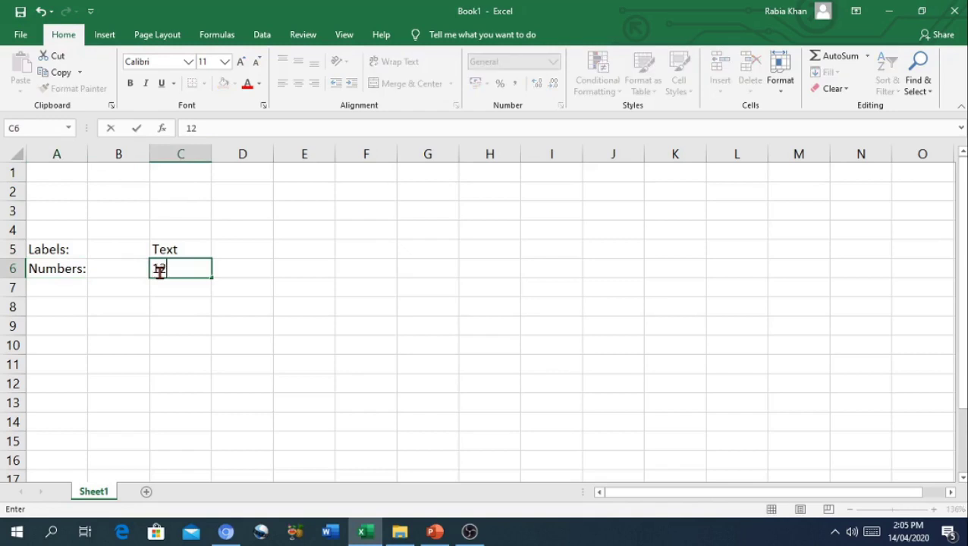
{"action": "left_click", "coordinate": [167, 292]}
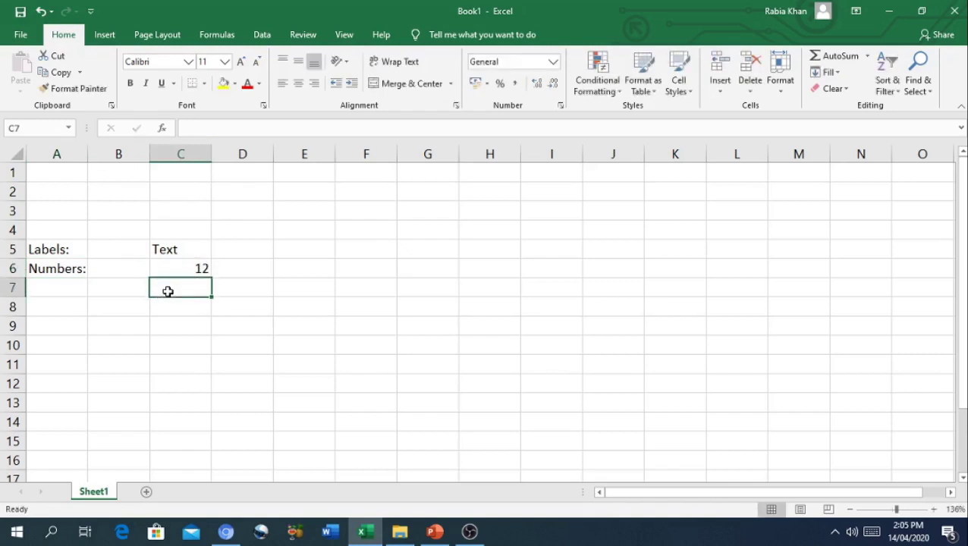
{"action": "type", "text": "-12"}
{"action": "key", "text": "Return"}
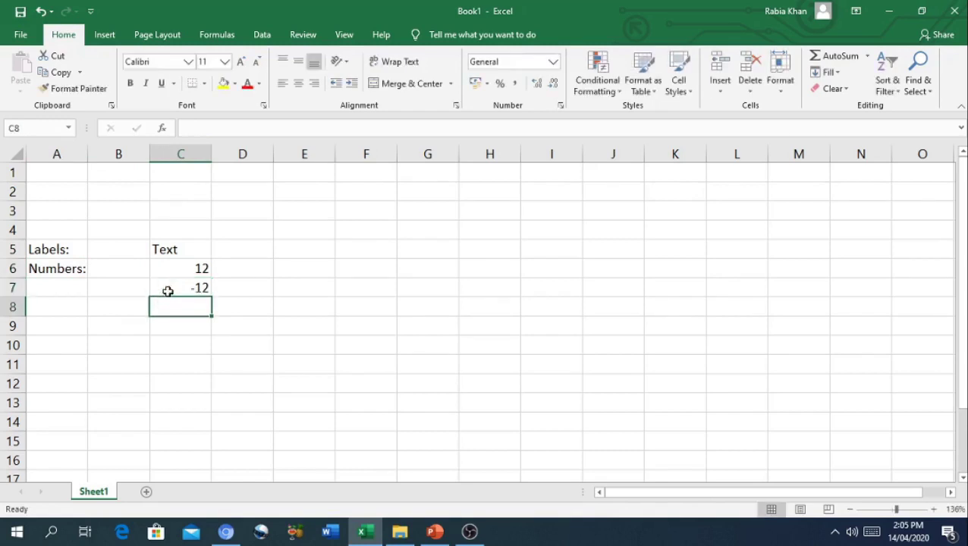
Add the decimal number 42.5 in cell C8 and the scientific-notation number 42.4E+3 in cell C9
{"action": "type", "text": "42"}
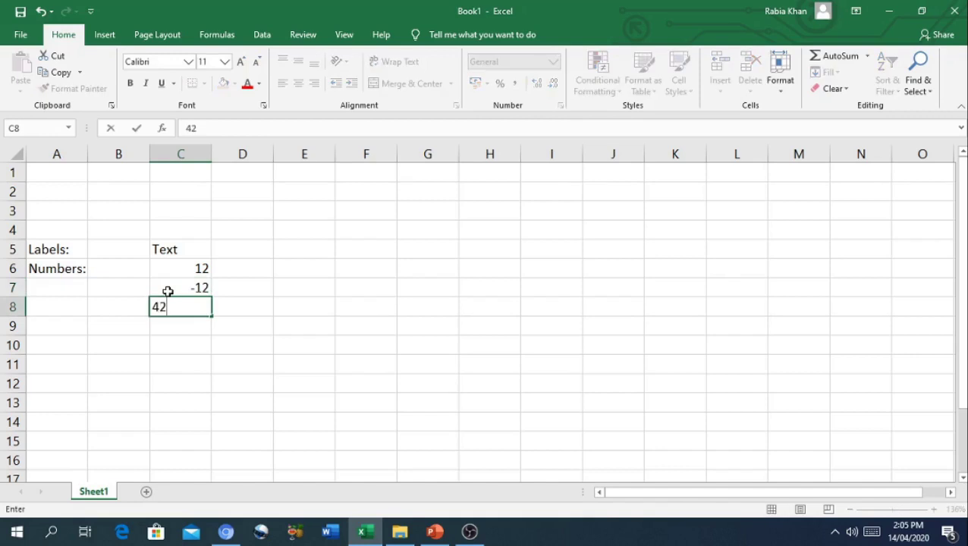
{"action": "type", "text": ".5"}
{"action": "key", "text": "Return"}
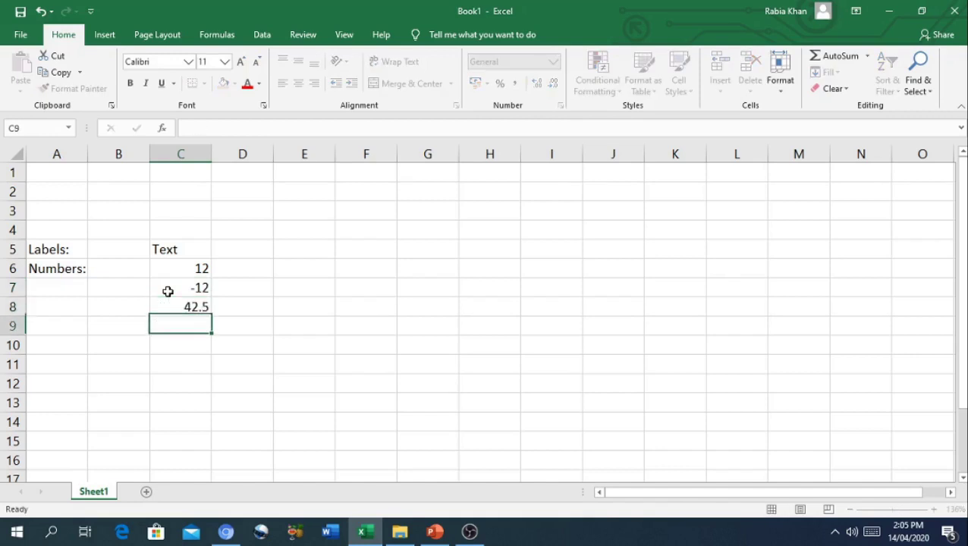
{"action": "type", "text": "42.4E+3"}
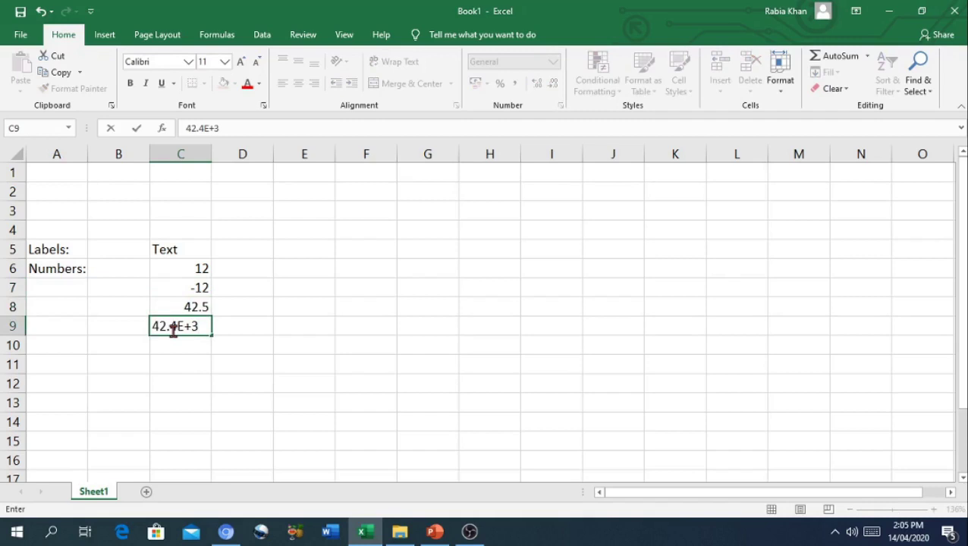
{"action": "left_click", "coordinate": [173, 327]}
{"action": "left_click", "coordinate": [188, 343]}
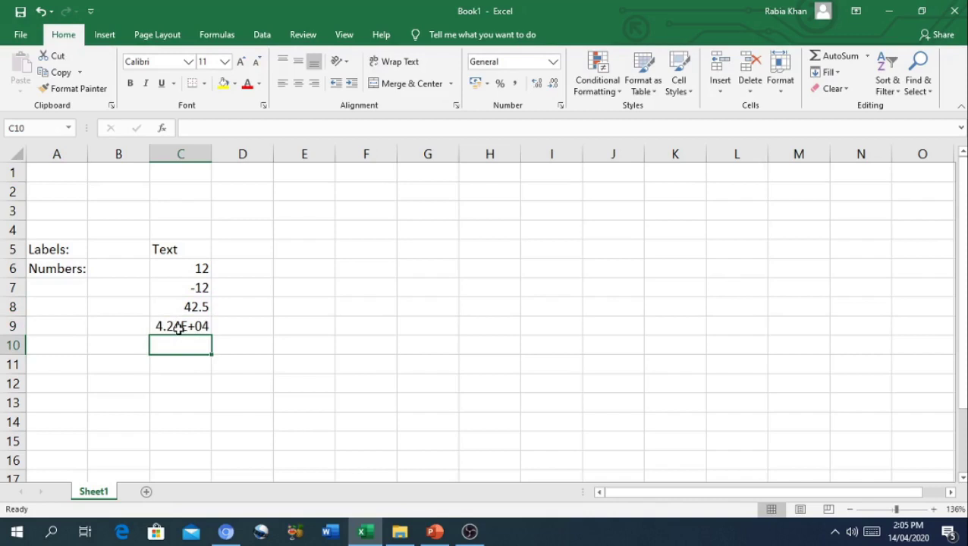
{"action": "left_click", "coordinate": [178, 327]}
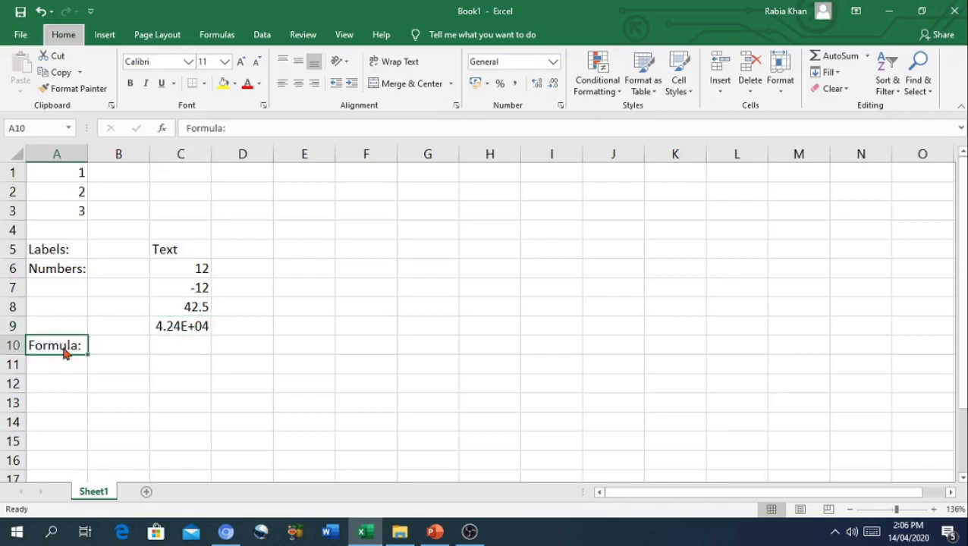
Enter the formula =A1+A2 in cell C10 beside Formula: and inspect the formula behind the cell
{"action": "key", "text": "alt"}
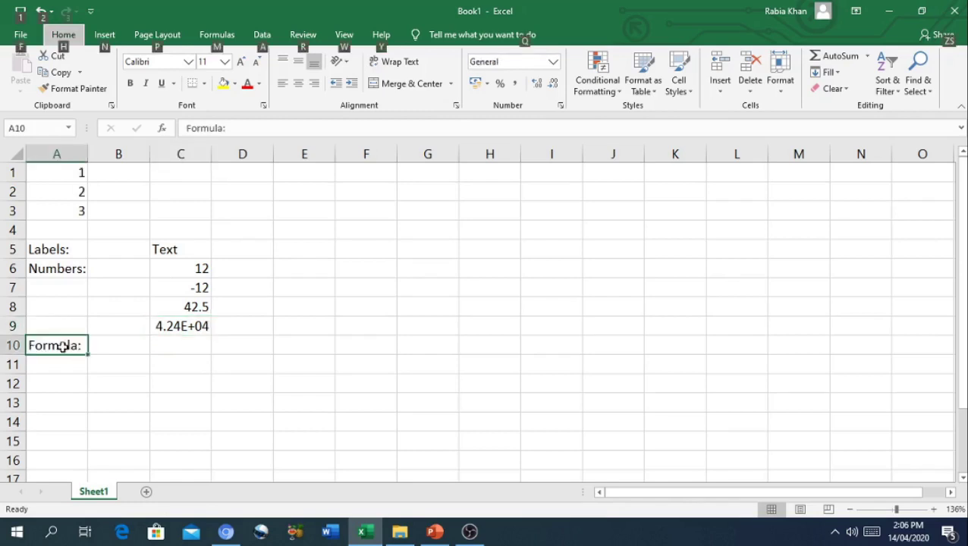
{"action": "key", "text": "alt"}
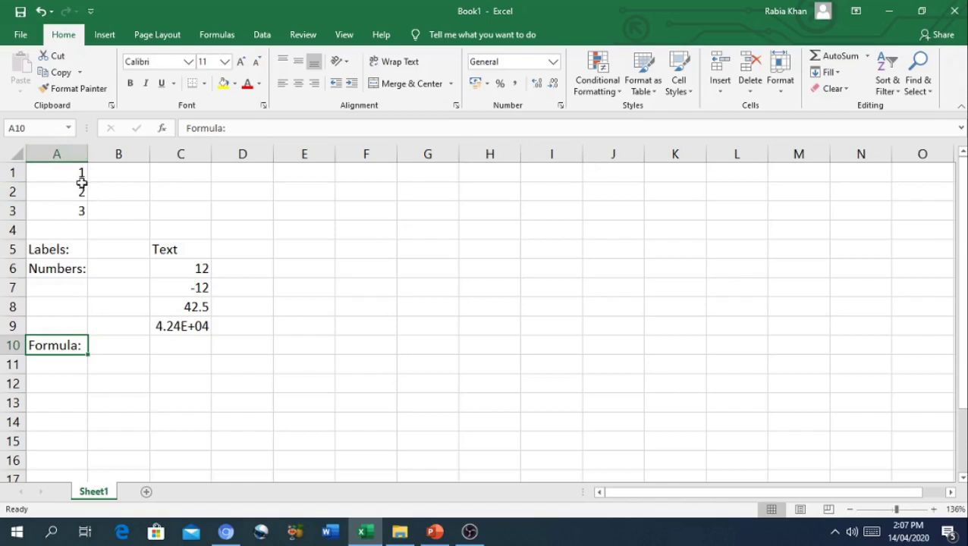
{"action": "left_click", "coordinate": [177, 348]}
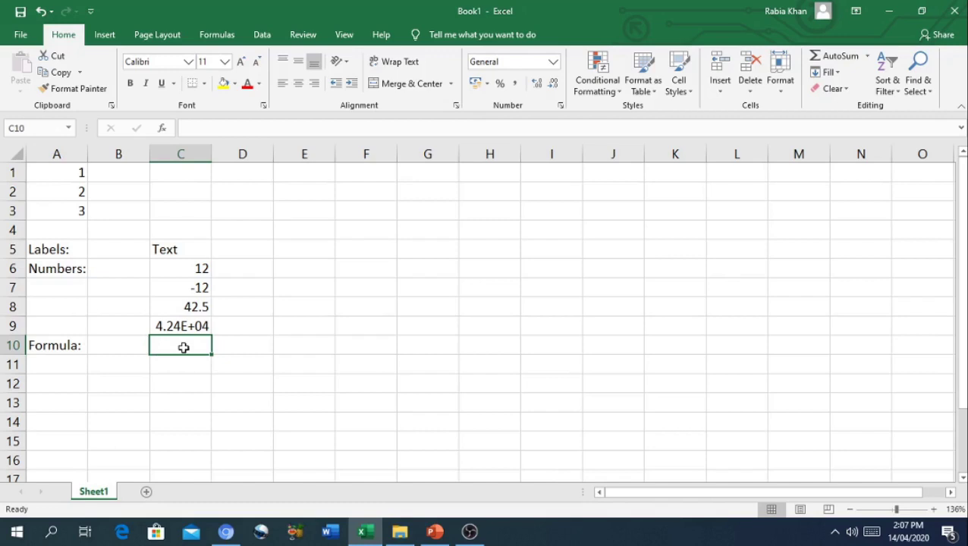
{"action": "type", "text": "="}
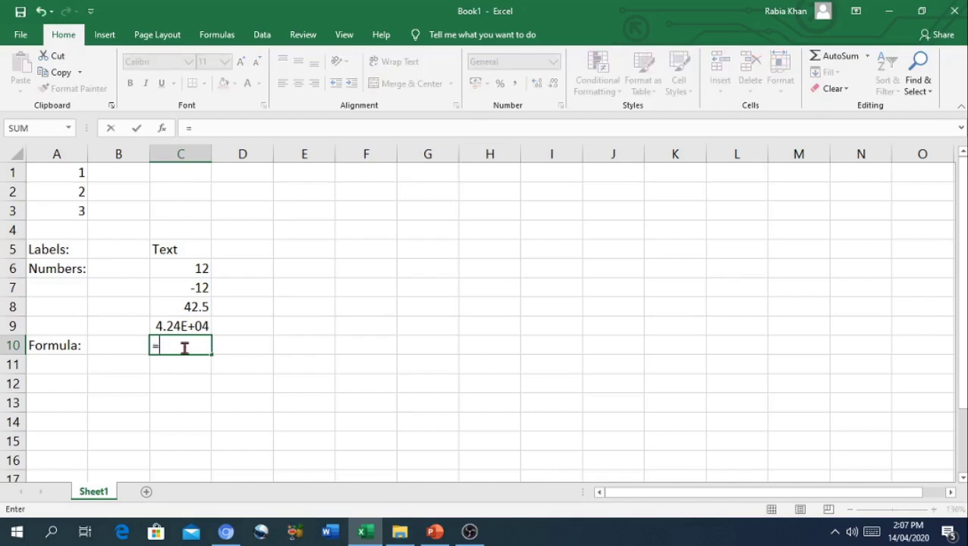
{"action": "type", "text": "A1"}
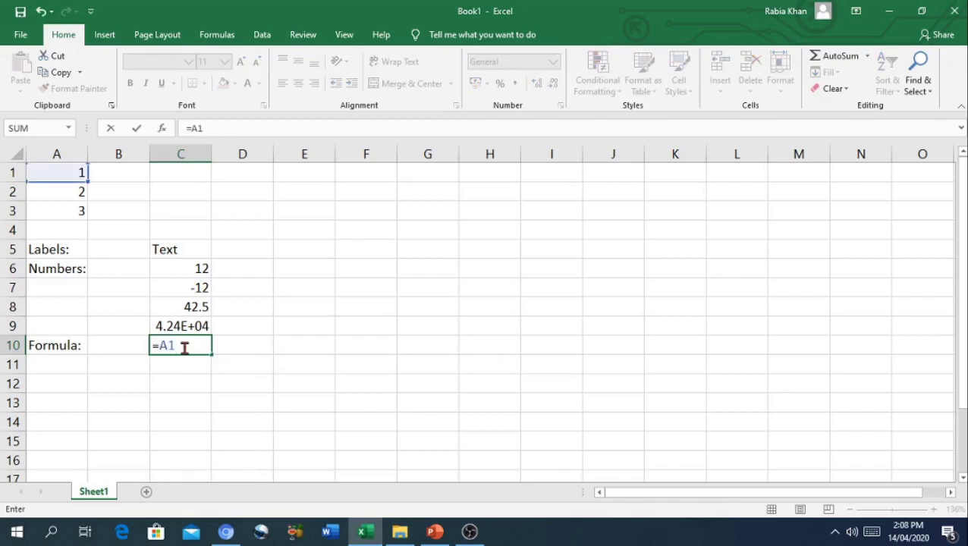
{"action": "type", "text": "+A2"}
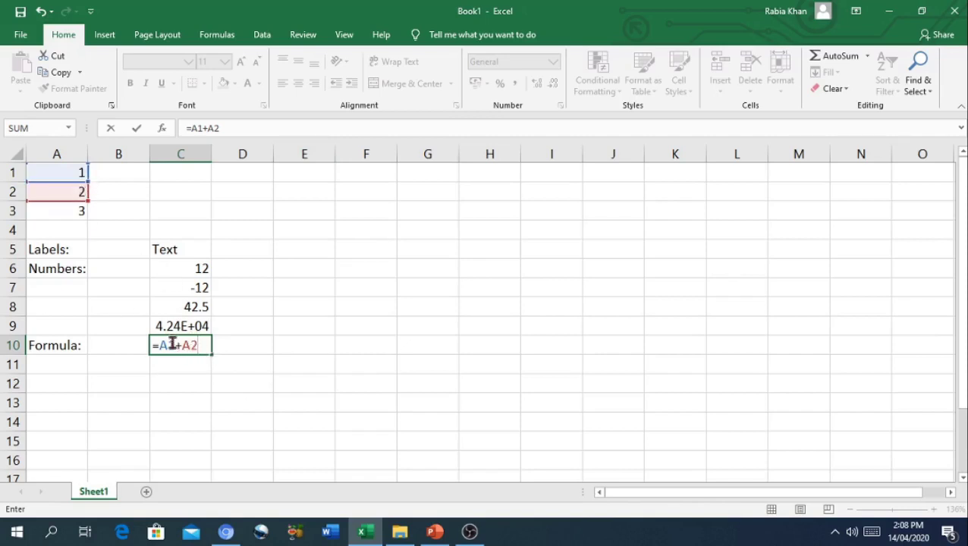
{"action": "key", "text": "Return"}
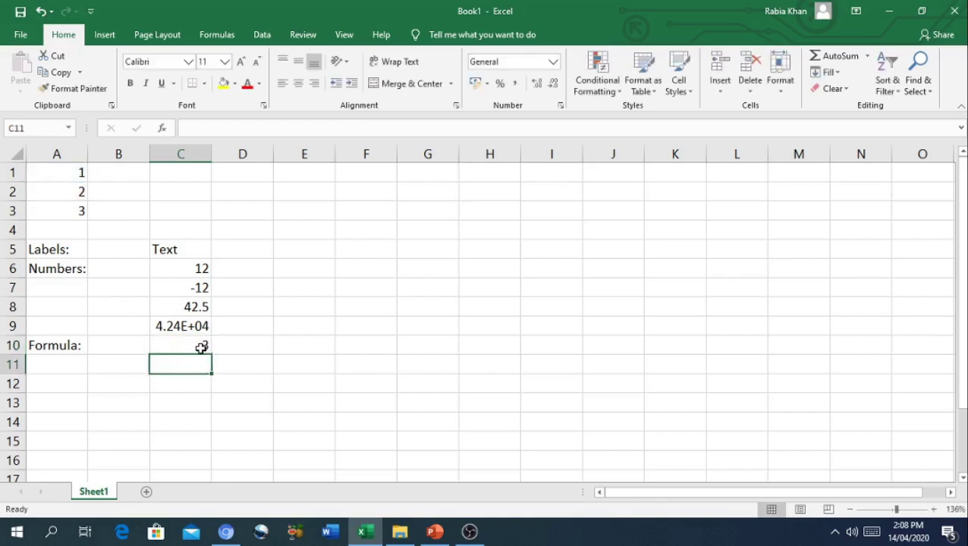
{"action": "left_click", "coordinate": [201, 346]}
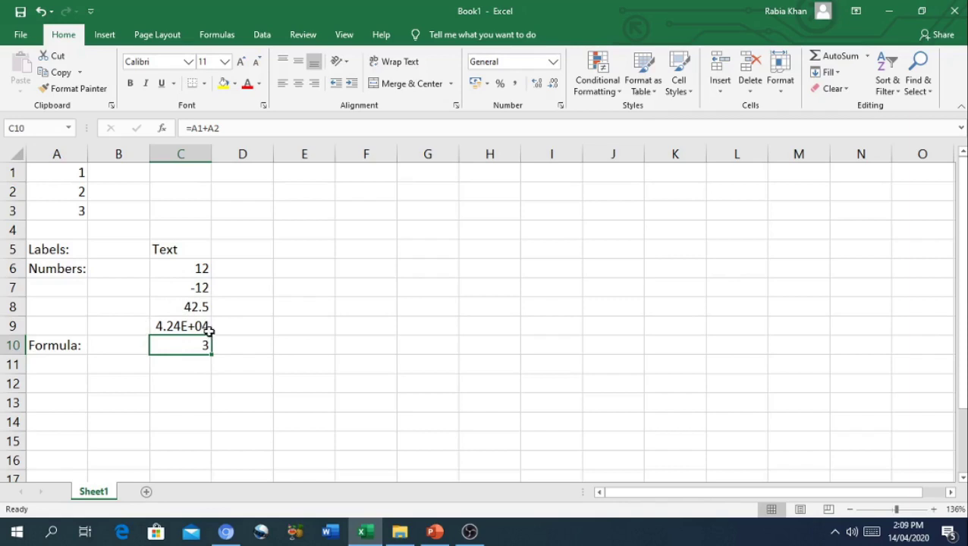
{"action": "double_click", "coordinate": [165, 342]}
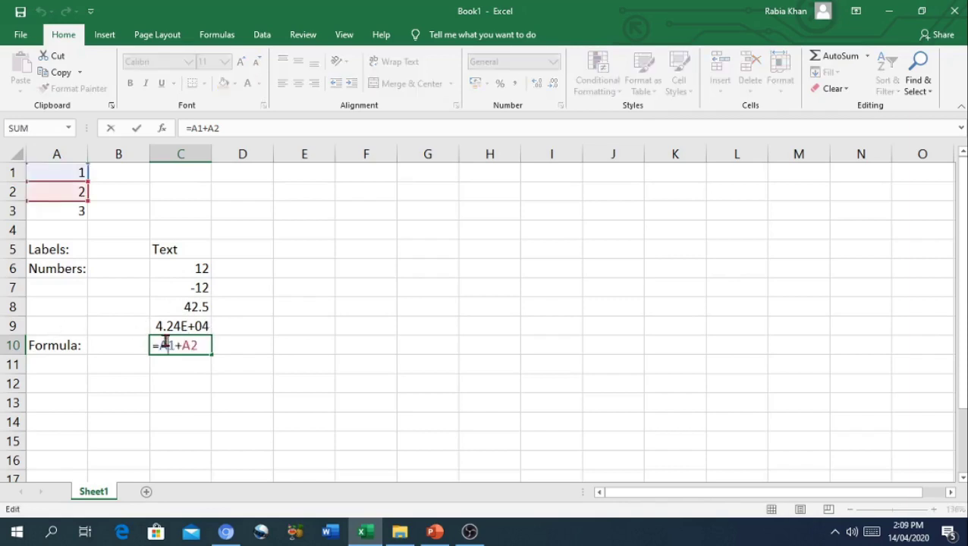
{"action": "left_click", "coordinate": [178, 361]}
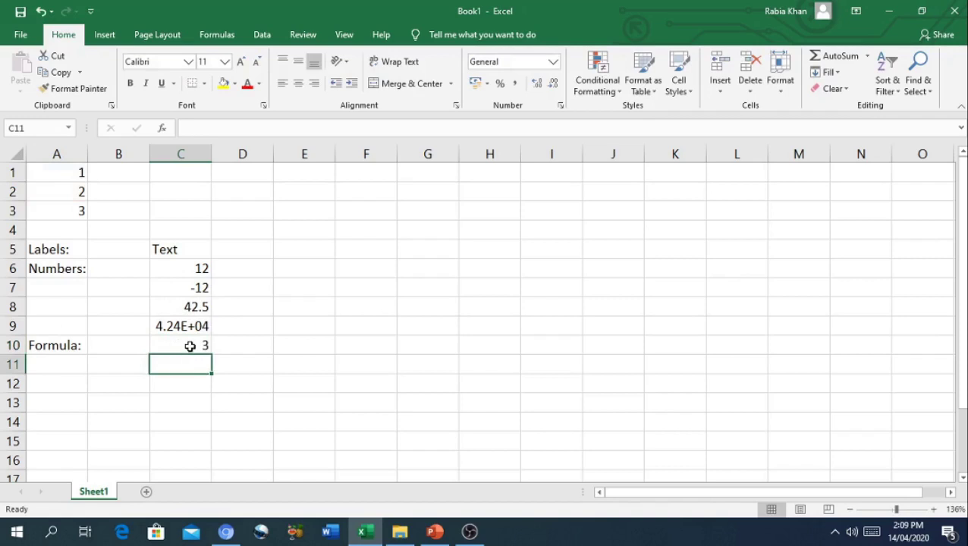
{"action": "left_click", "coordinate": [190, 346]}
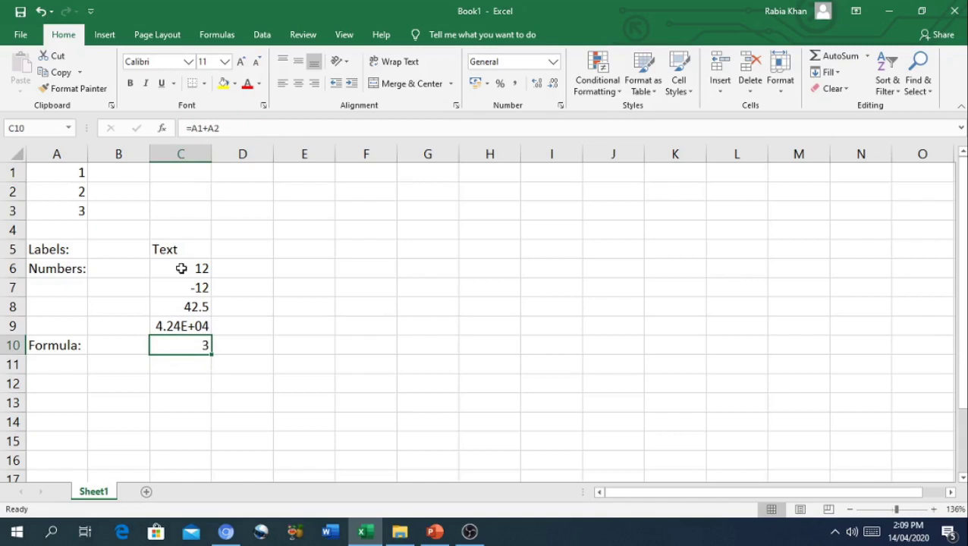
Enter the logical values TRUE in cell C11 and FALSE in cell C12
{"action": "left_click", "coordinate": [183, 367]}
{"action": "double_click", "coordinate": [184, 367]}
{"action": "type", "text": "True"}
{"action": "key", "text": "Return"}
{"action": "type", "text": "False"}
{"action": "key", "text": "Return"}
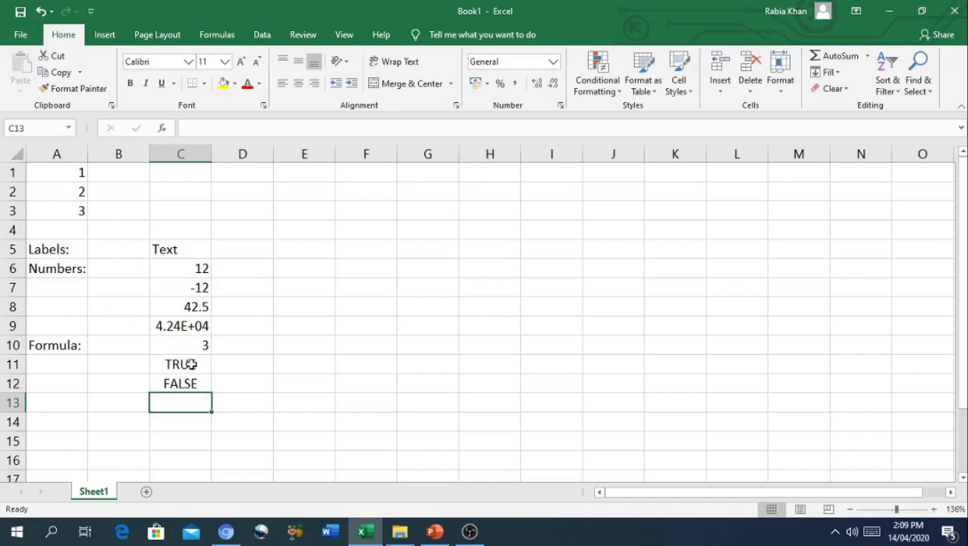
Change the value in cell A2 to 0
{"action": "left_click", "coordinate": [83, 194]}
{"action": "double_click", "coordinate": [83, 194]}
{"action": "key", "text": "BackSpace"}
{"action": "type", "text": "0"}
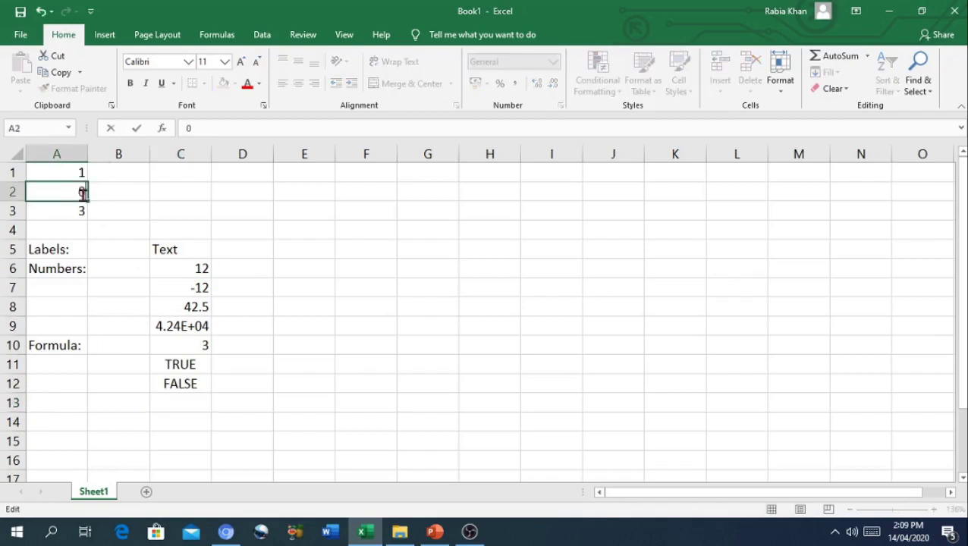
Change the formula in cell C10 to divide A1 by A2 (=A1/A2)
{"action": "double_click", "coordinate": [186, 345]}
{"action": "key", "text": "BackSpace"}
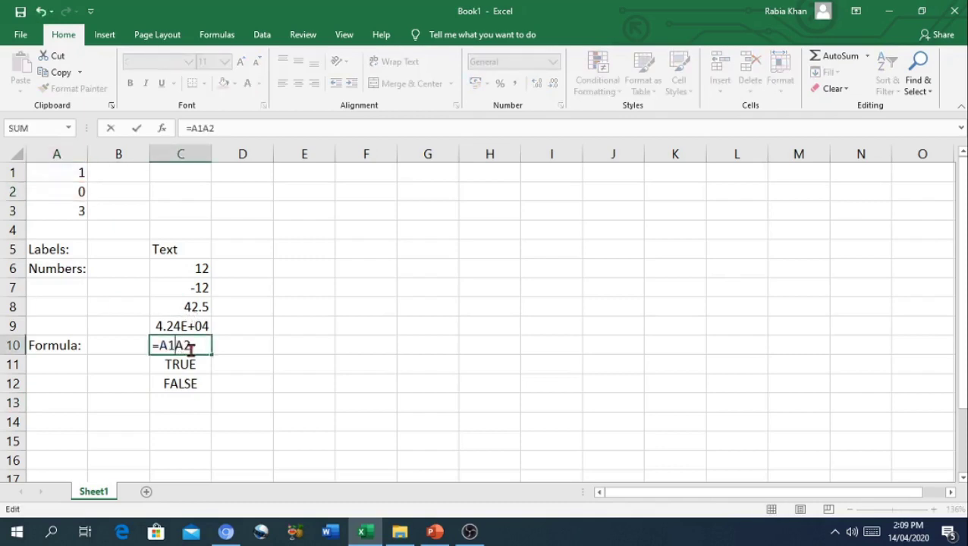
{"action": "type", "text": "/"}
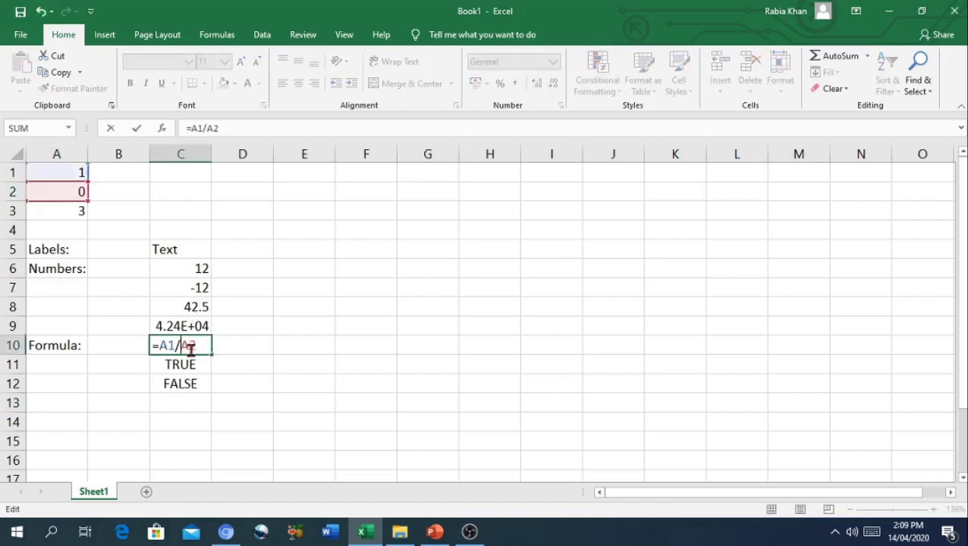
{"action": "key", "text": "Return"}
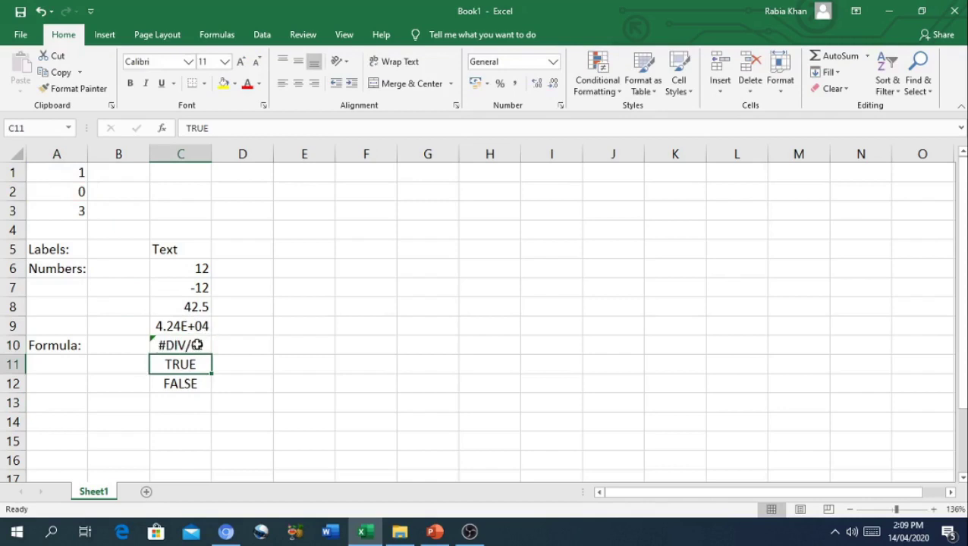